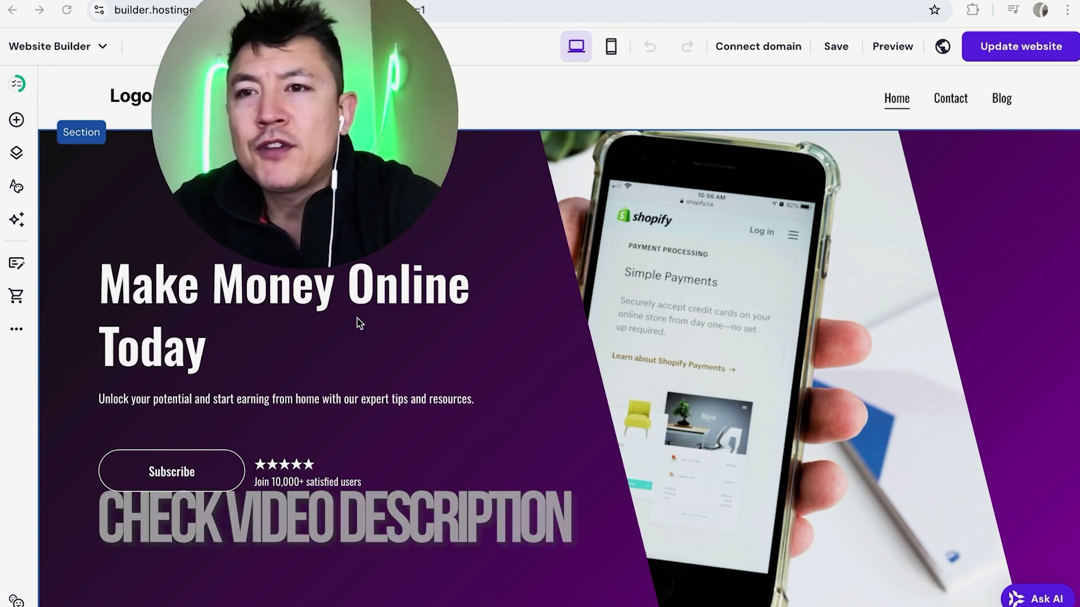
Step: Save the current site edits with Ctrl+S
key(ctrl+s)
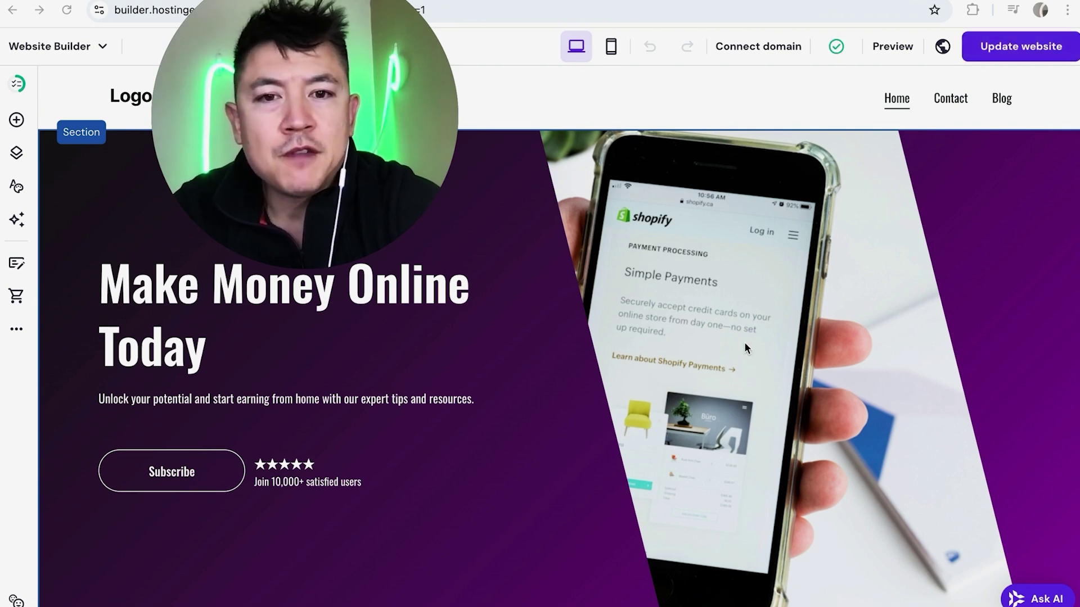
scroll(770, 383, down, 1)
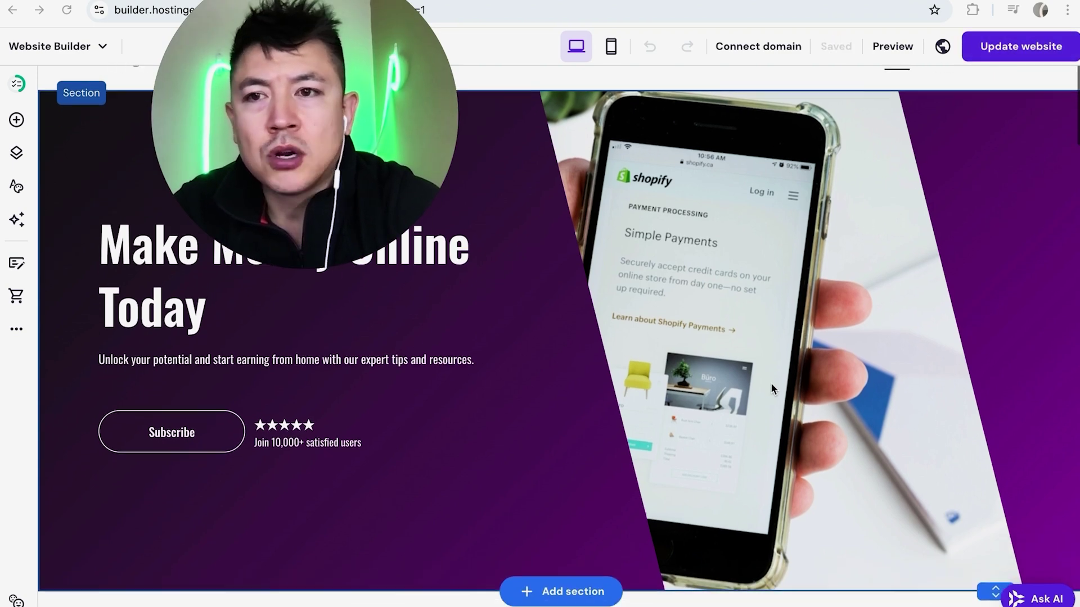
scroll(772, 386, up, 1)
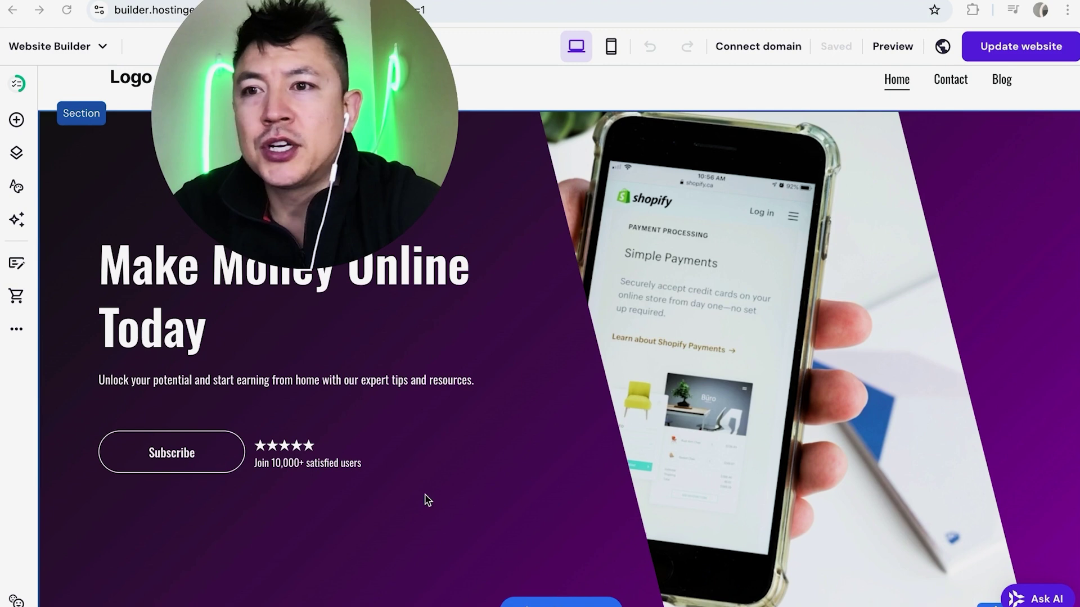
Step: Open the Contact page in the editor and scroll down to its footer
click(18, 153)
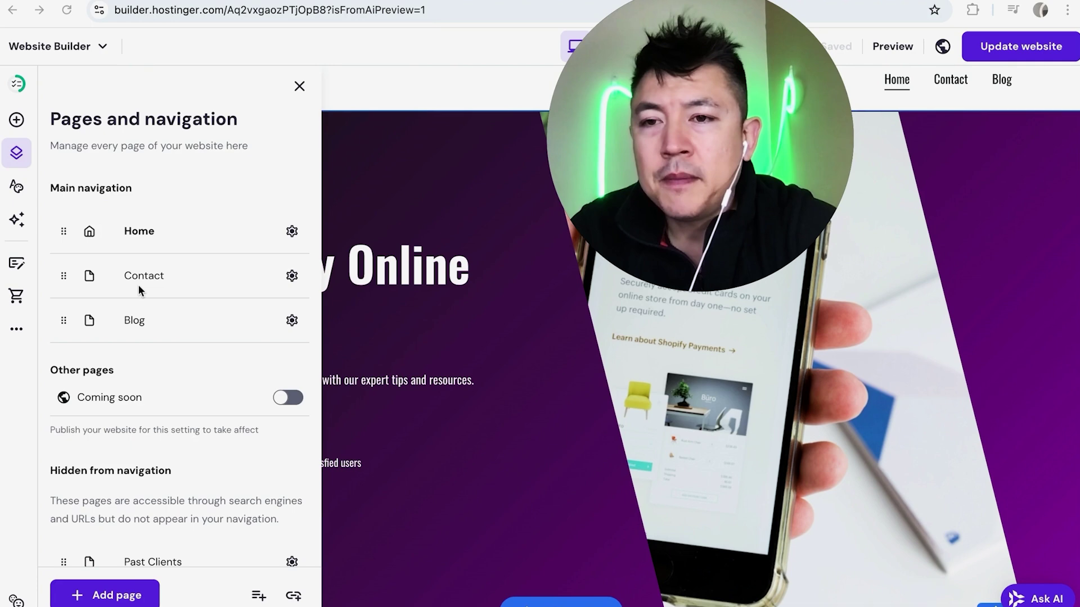
scroll(138, 285, down, 1)
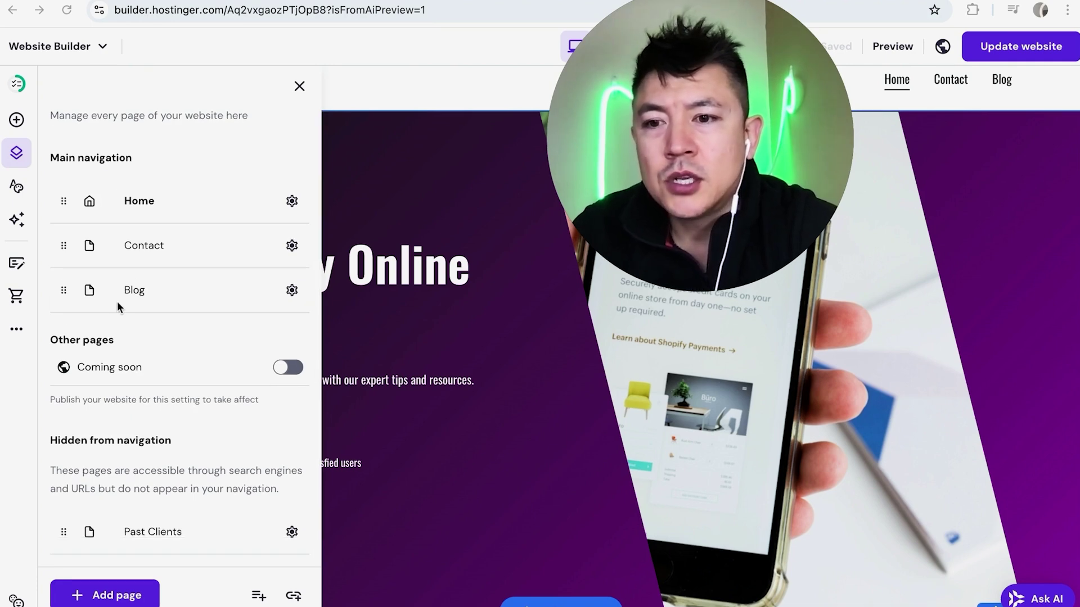
click(133, 247)
click(398, 301)
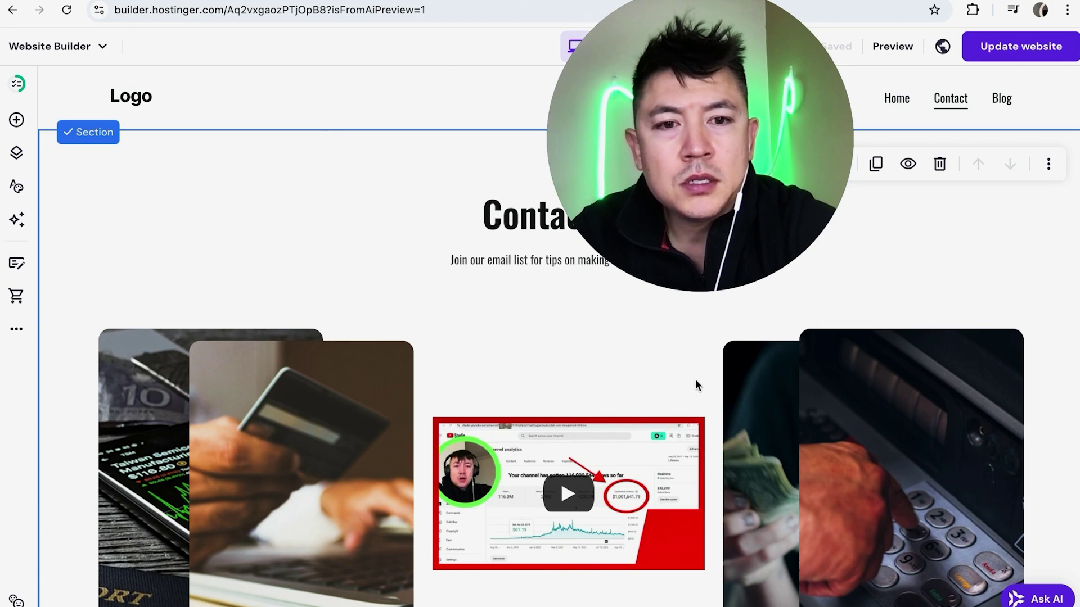
click(369, 378)
scroll(368, 378, down, 3)
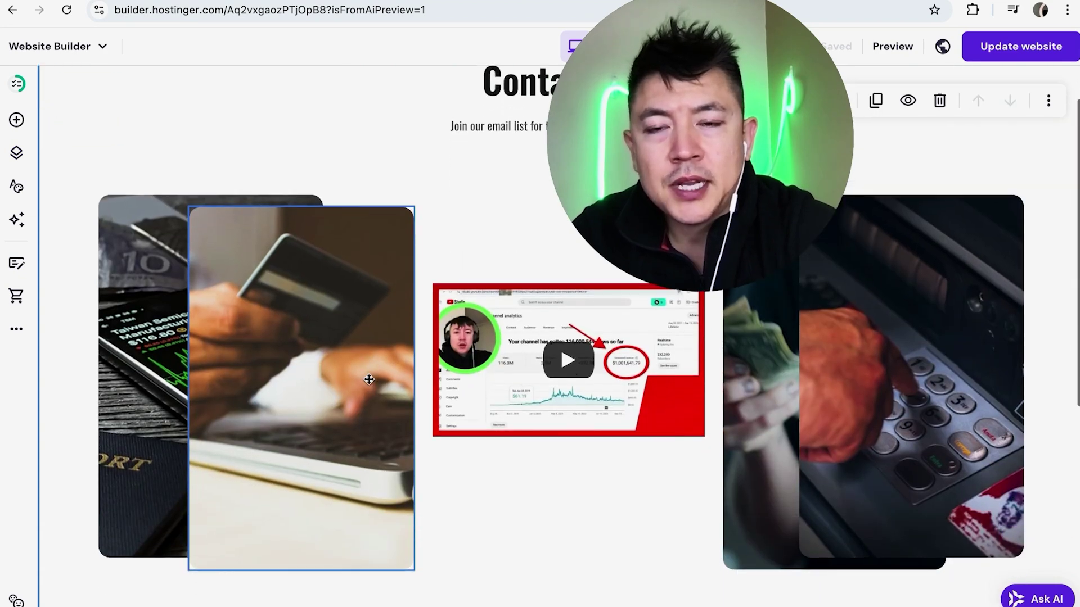
scroll(369, 380, down, 5)
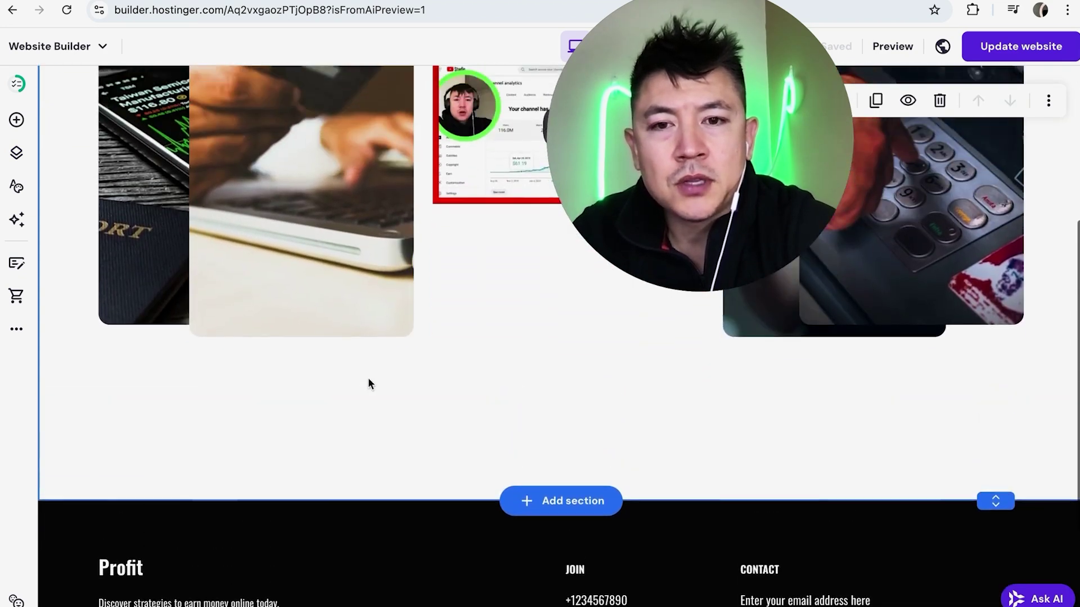
scroll(369, 384, up, 5)
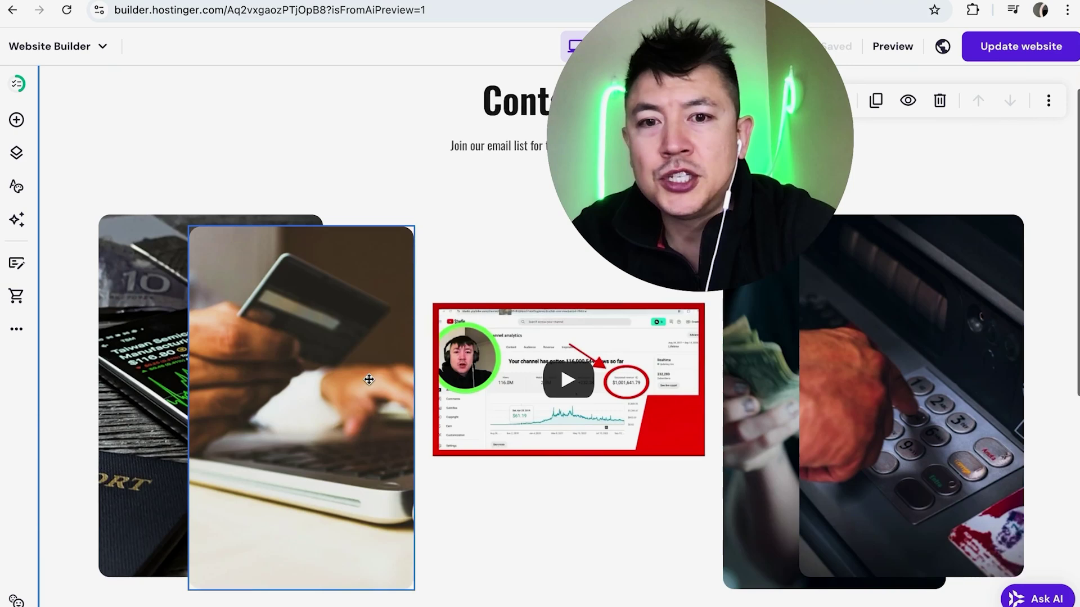
scroll(369, 379, down, 5)
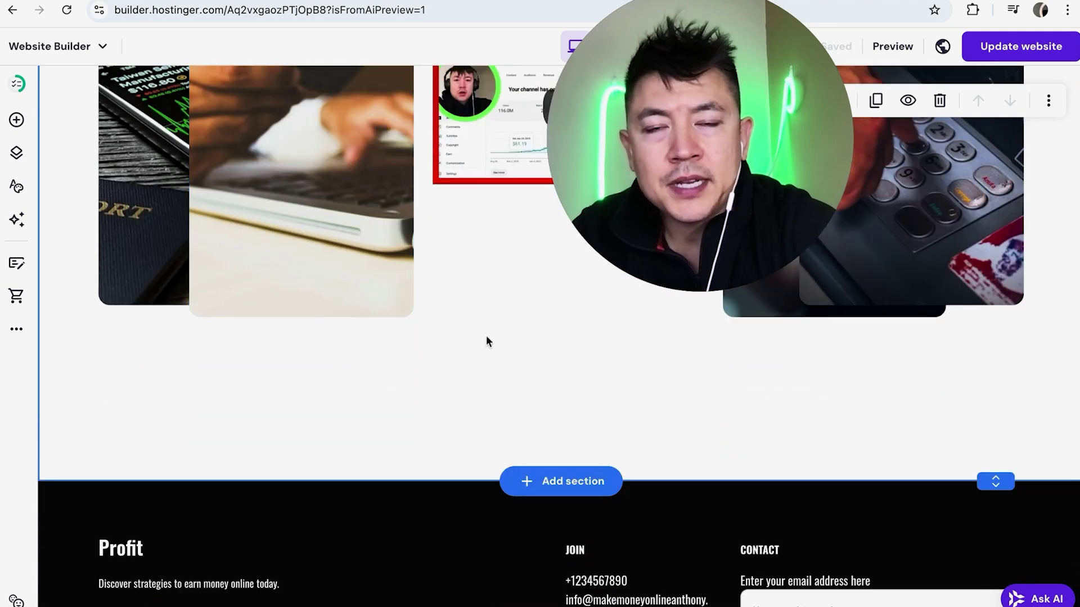
scroll(481, 373, down, 1)
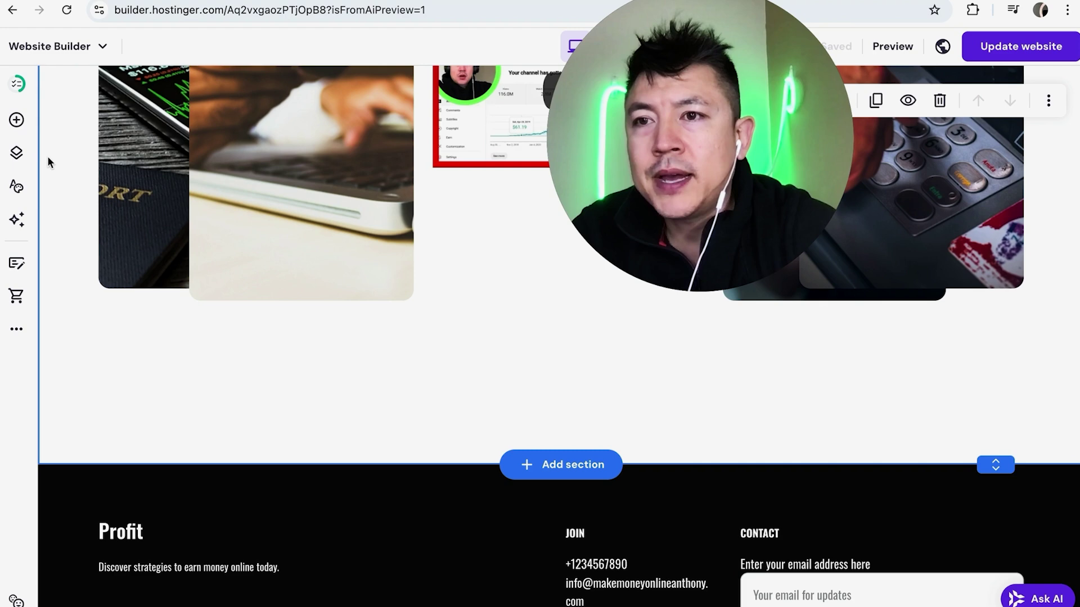
Step: Add a new image element below the video on the Contact page
click(17, 121)
scroll(160, 222, down, 1)
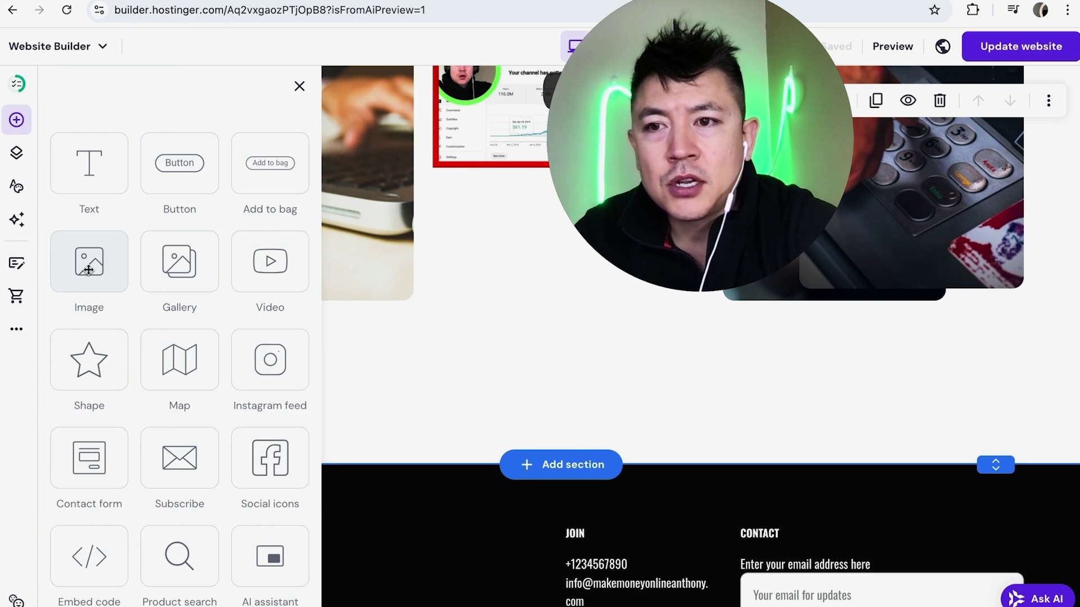
drag(88, 269, 470, 356)
scroll(407, 392, down, 1)
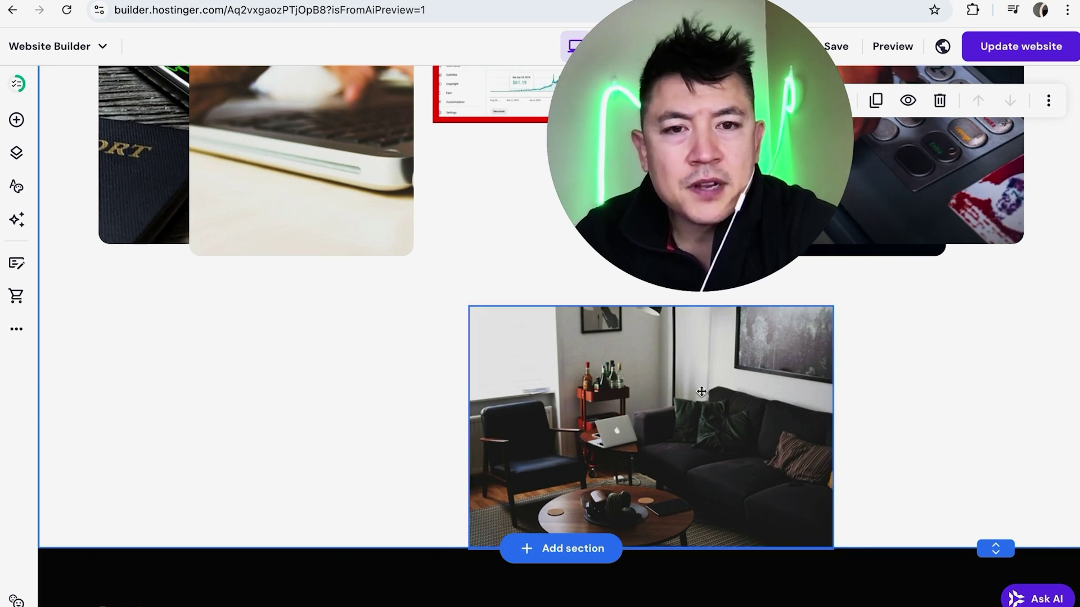
Step: Move the living-room image left under the video and resize it to fit
click(674, 437)
drag(674, 437, 585, 427)
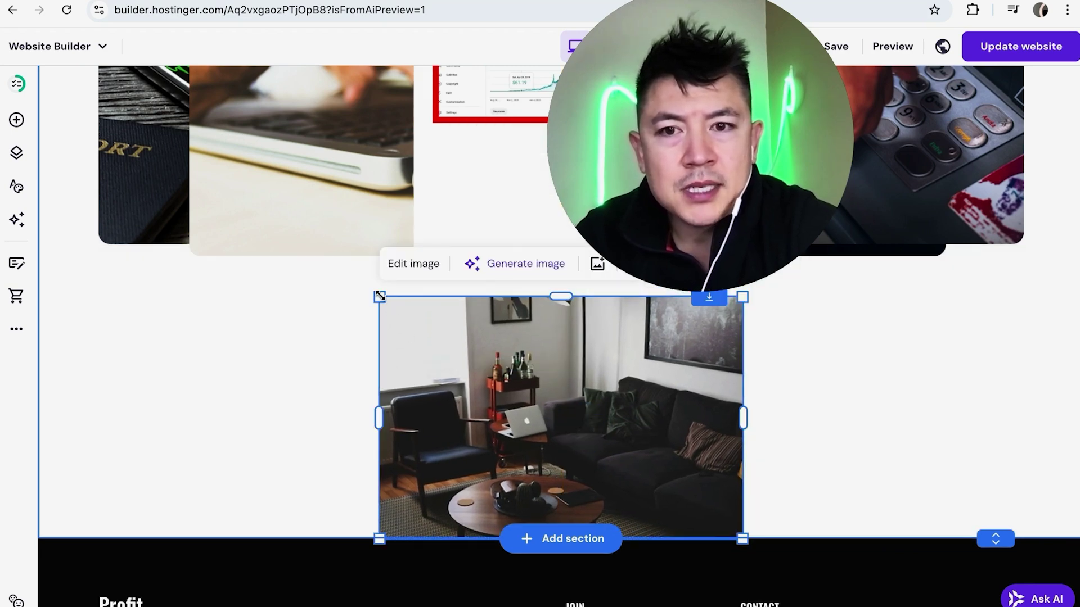
drag(381, 298, 405, 327)
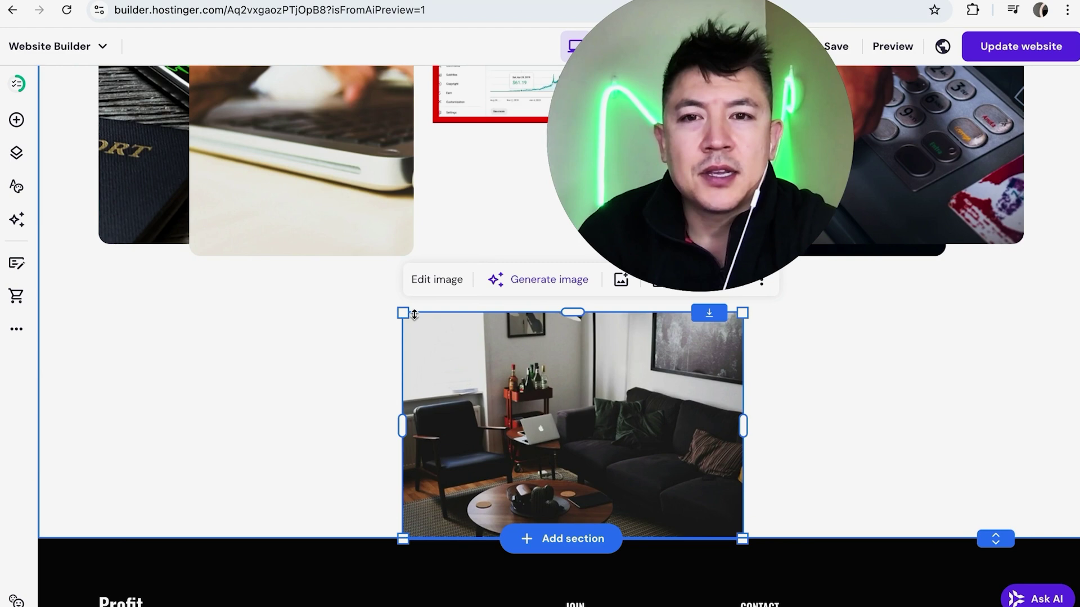
Step: Replace the living-room photo with the uploaded calculator image i-love-you-in-numberic-1.jpeg
click(428, 281)
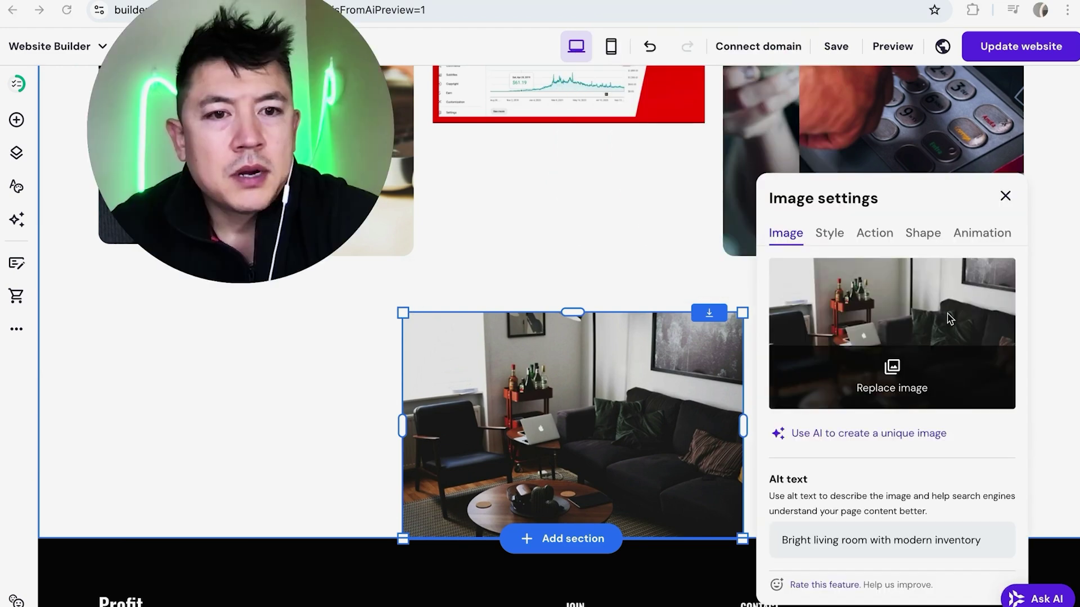
click(894, 371)
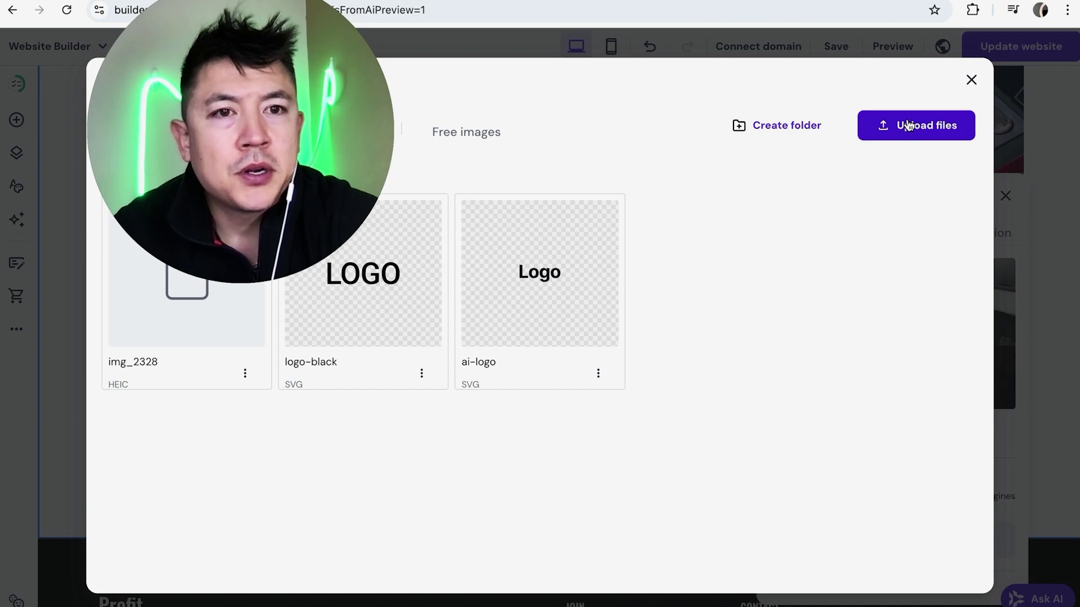
click(899, 130)
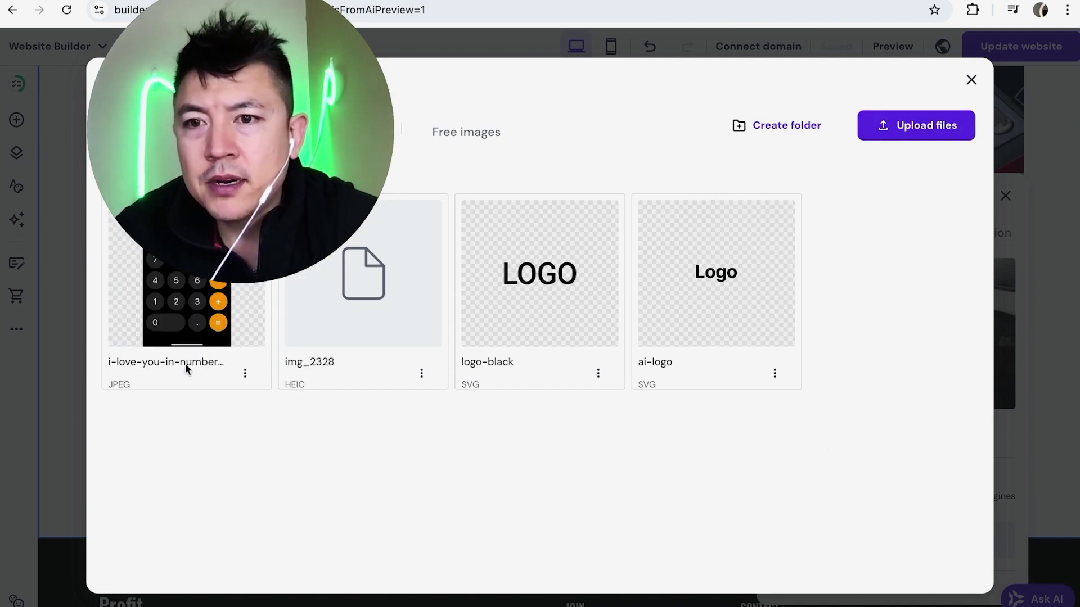
click(168, 352)
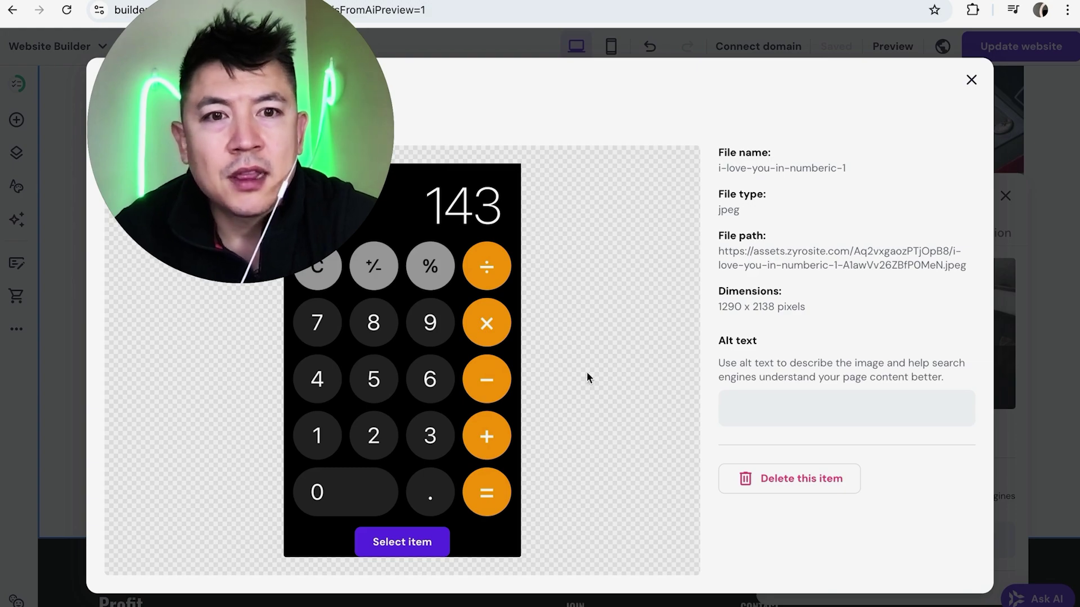
click(423, 542)
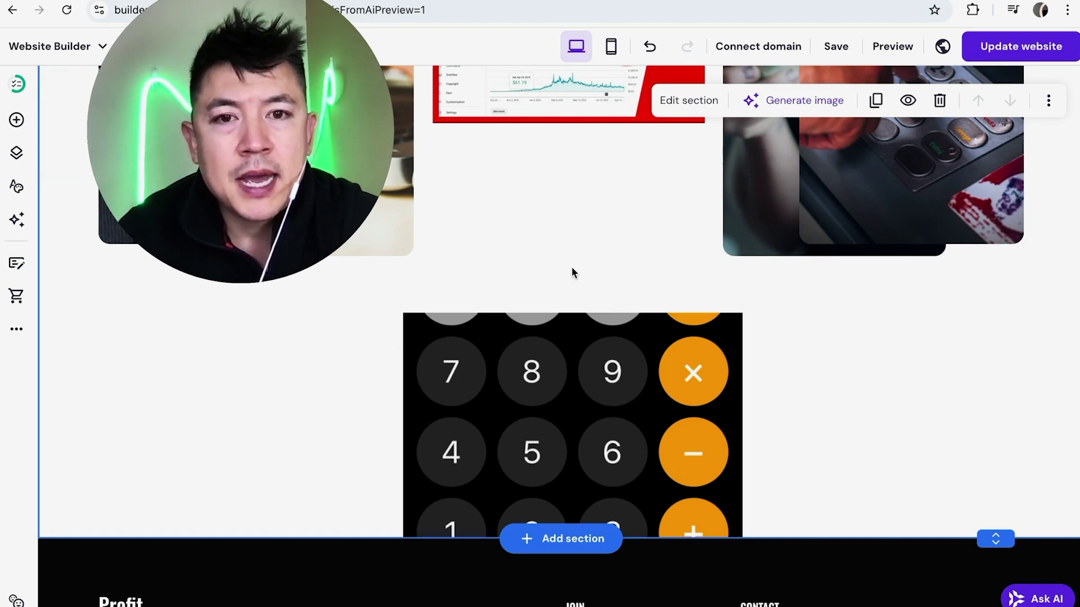
Step: Open the calculator image's settings and review its Style corner rounding and Action options
click(596, 422)
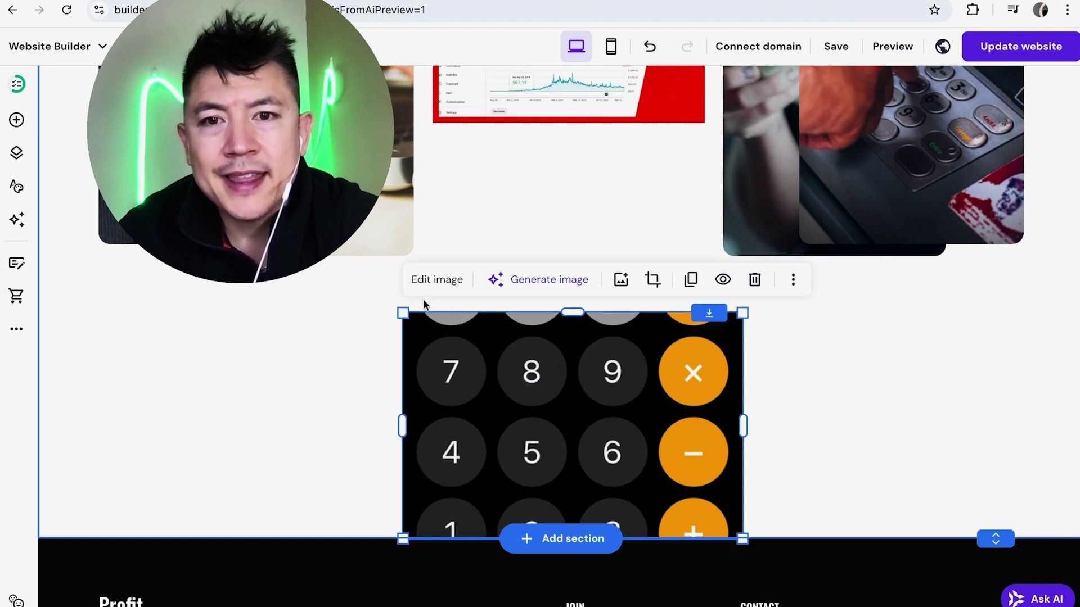
click(435, 281)
scroll(884, 417, down, 2)
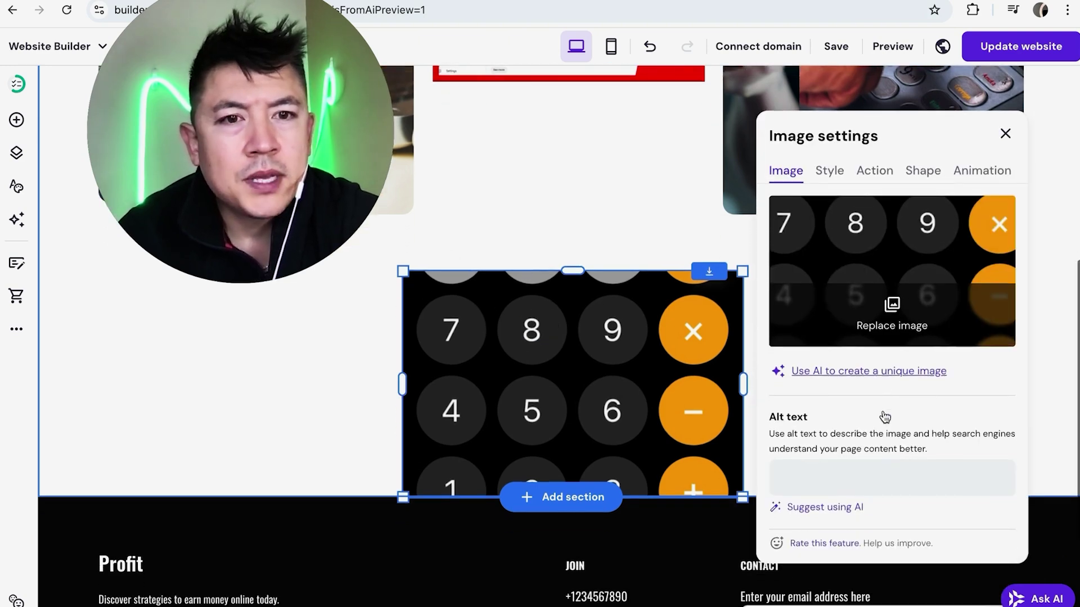
scroll(844, 315, up, 1)
click(831, 209)
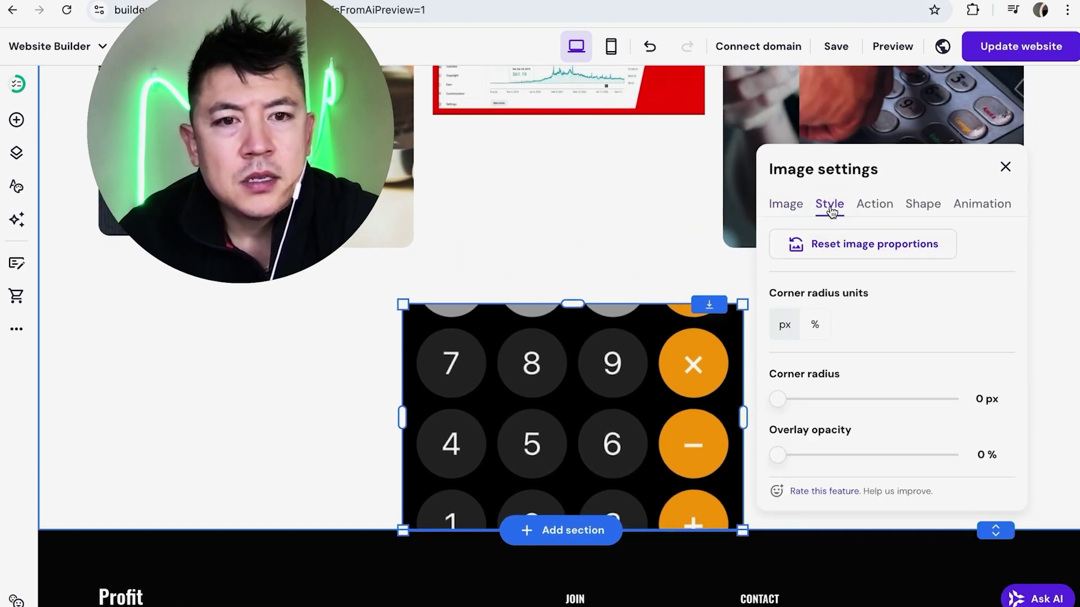
mouse_move(778, 400)
mouse_down()
mouse_move(952, 395)
mouse_move(777, 399)
mouse_up()
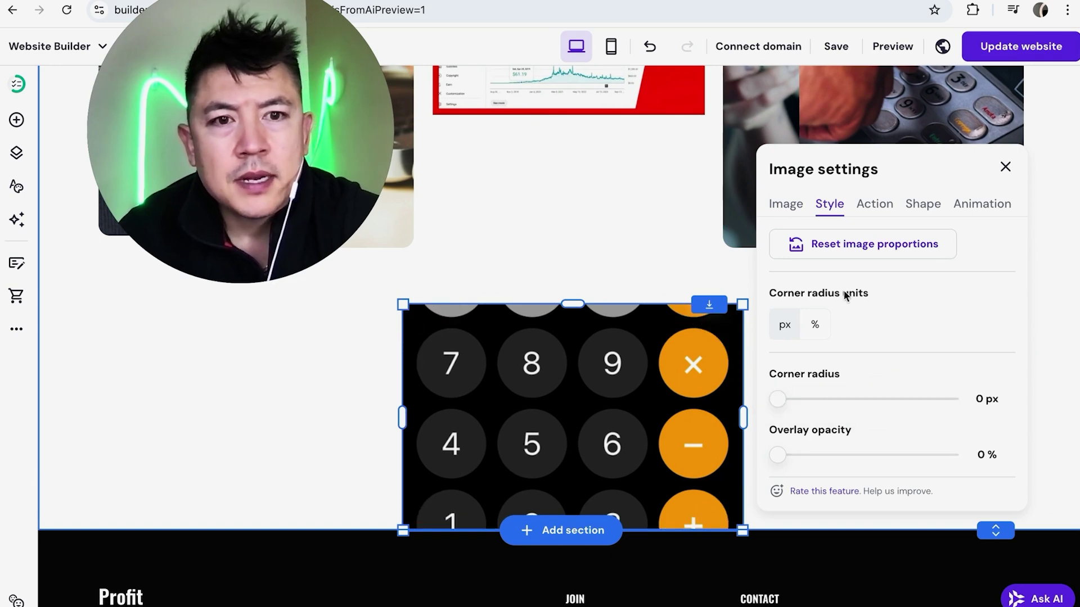
click(870, 206)
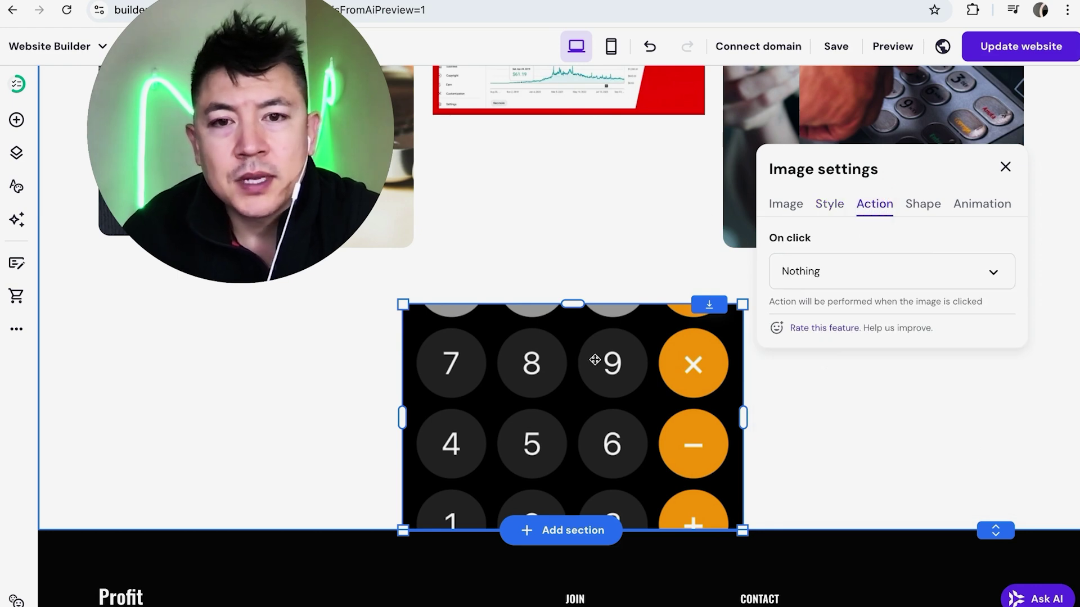
click(858, 273)
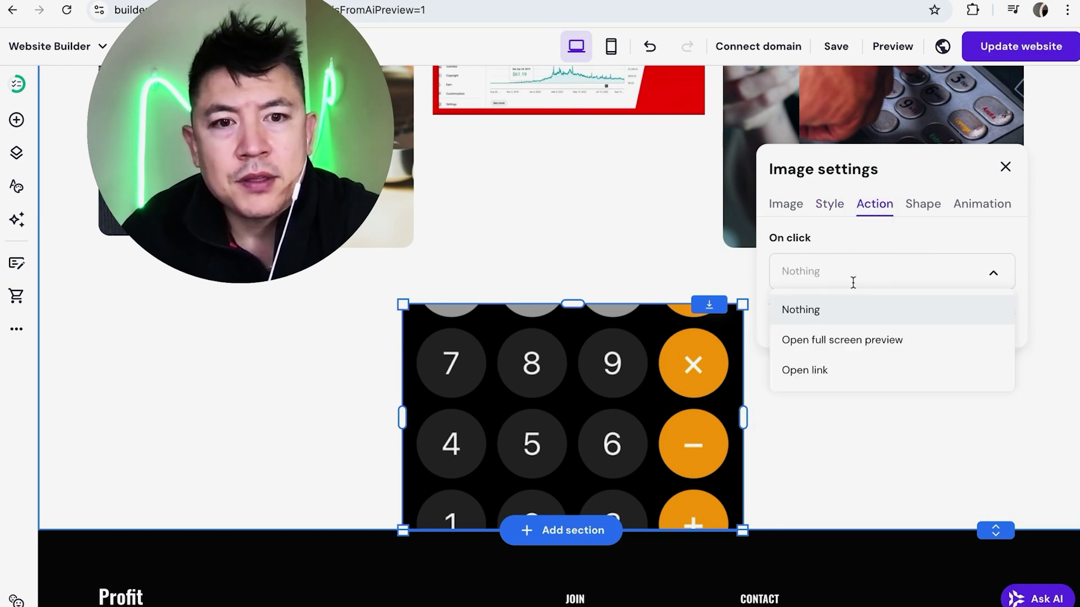
Step: On the Shape tab, try circle, diamond and flower, then apply the pinched-oval blob
click(921, 204)
click(866, 273)
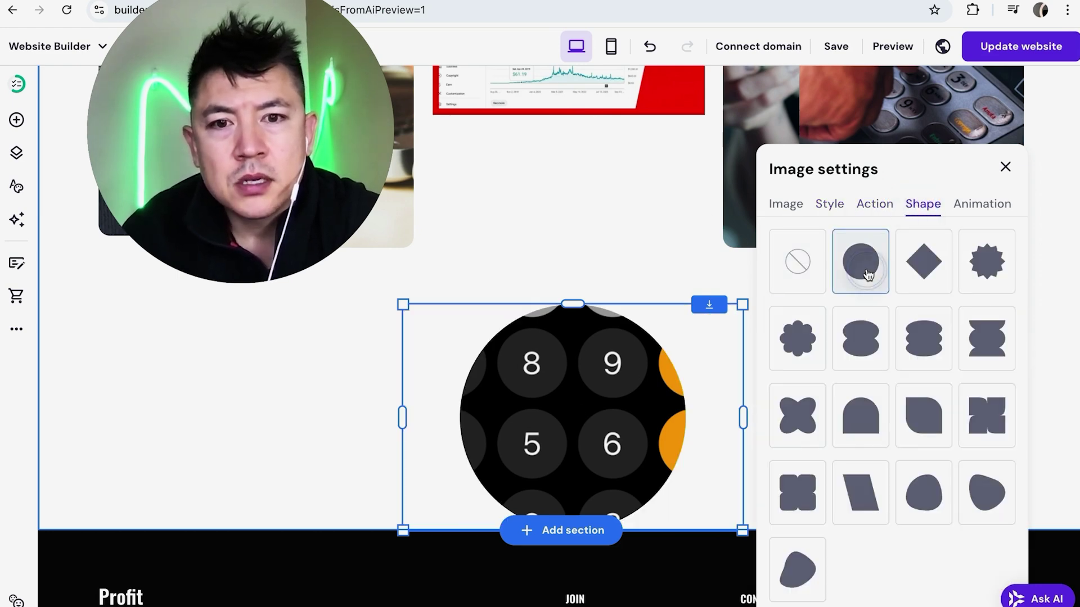
click(924, 263)
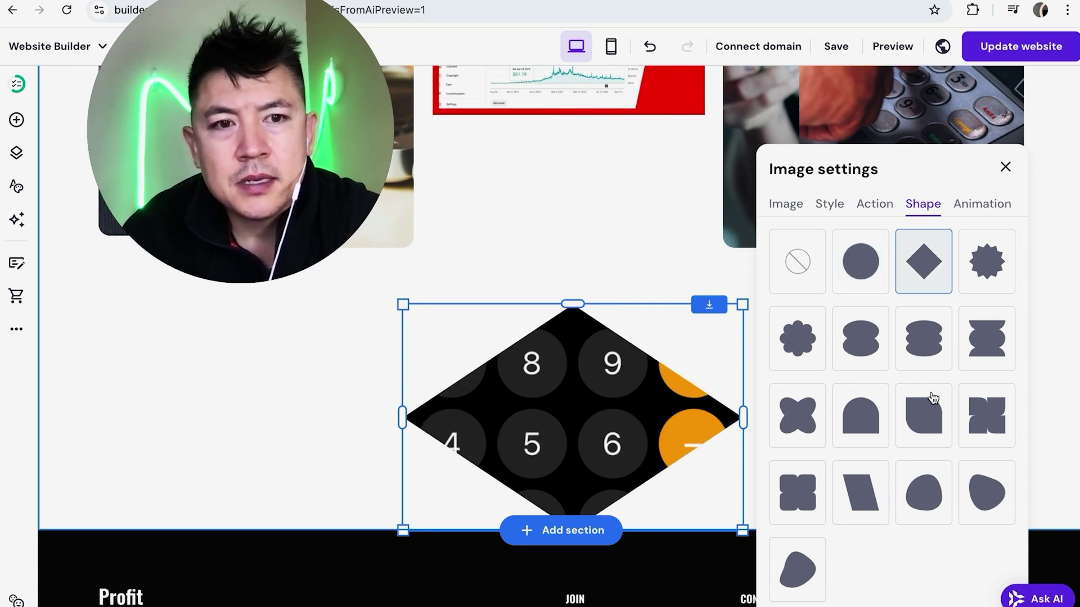
click(799, 339)
click(880, 345)
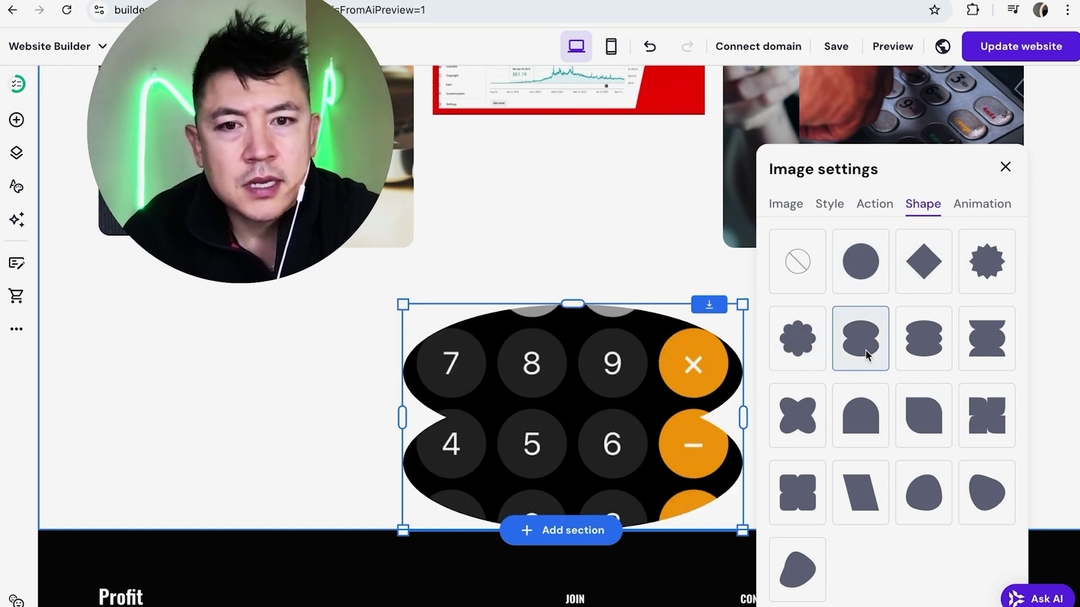
scroll(868, 356, down, 1)
scroll(540, 365, up, 1)
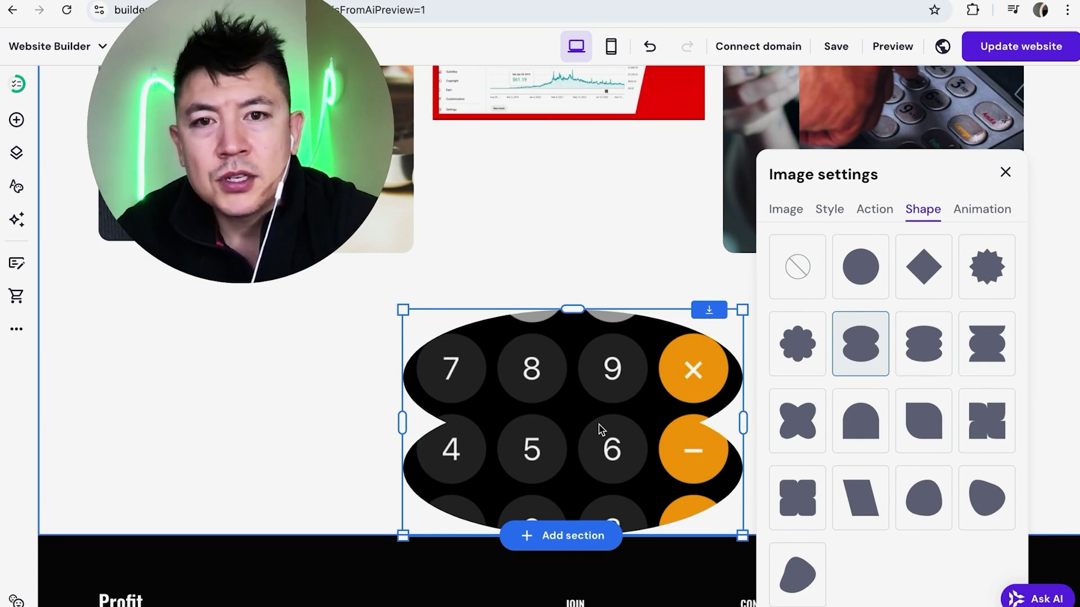
Step: Close image settings, publish the website with Update website, and dismiss the confirmation
click(1003, 172)
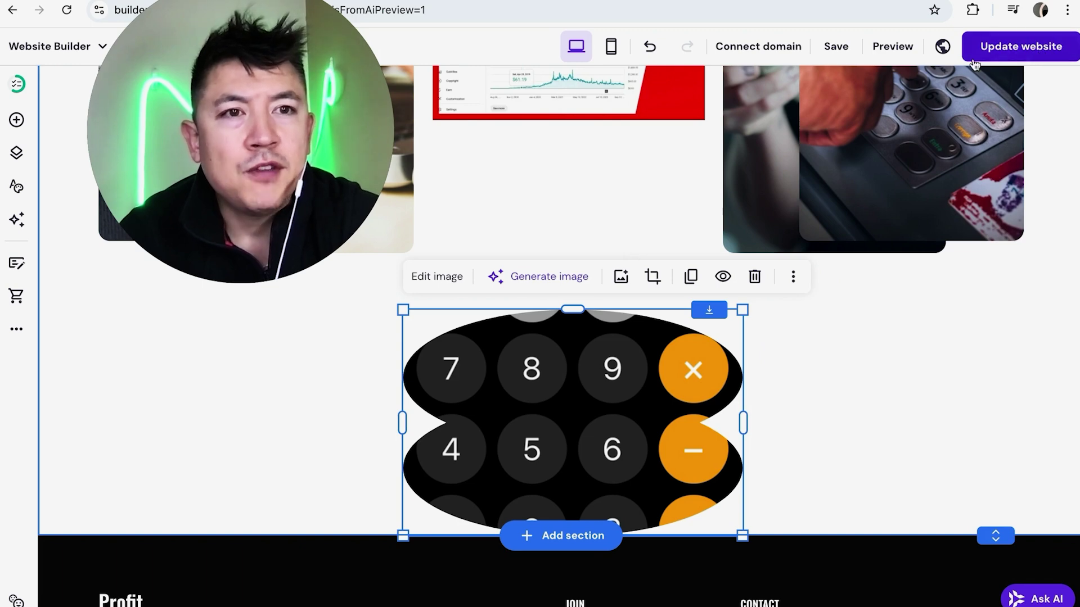
click(590, 225)
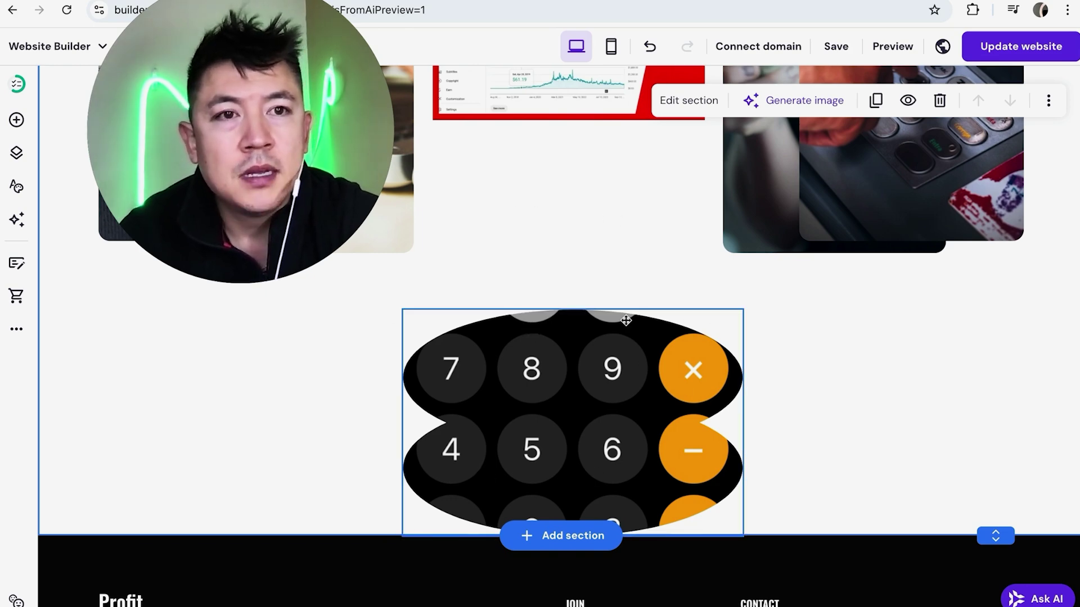
click(1037, 48)
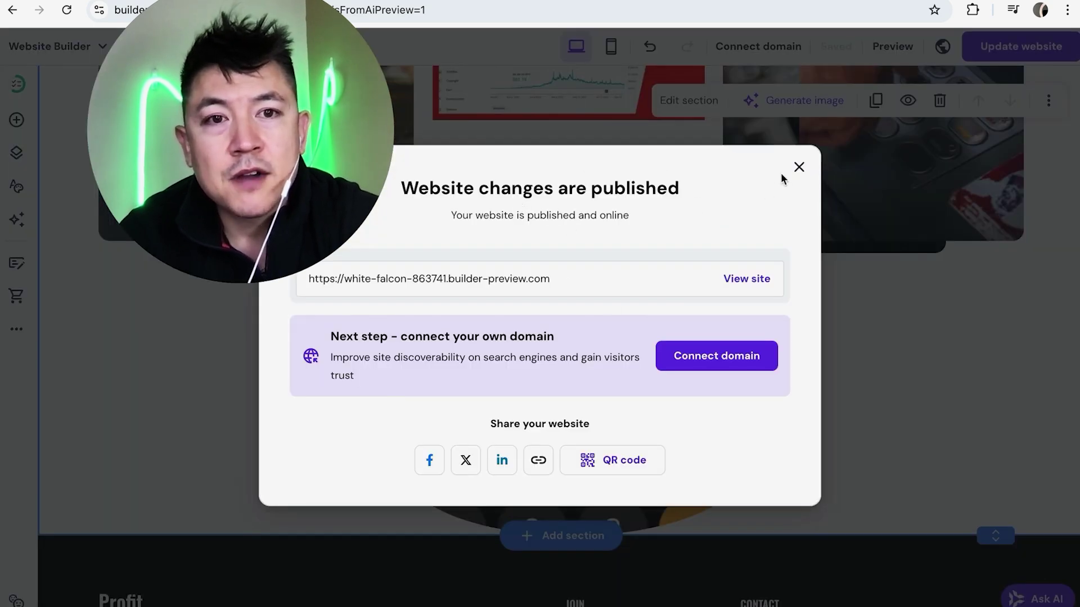
click(797, 168)
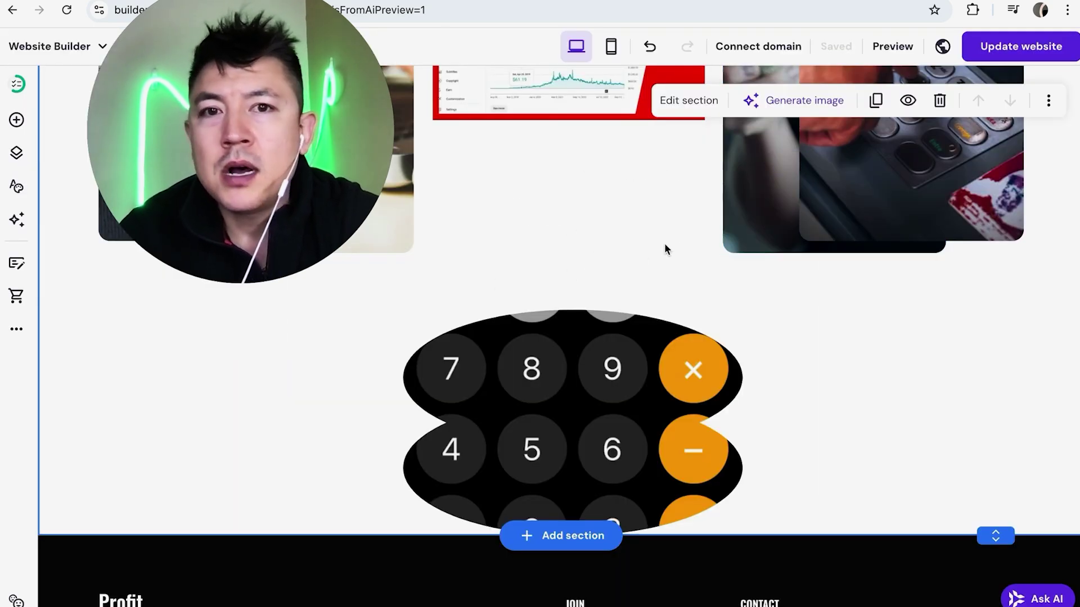
scroll(783, 317, up, 2)
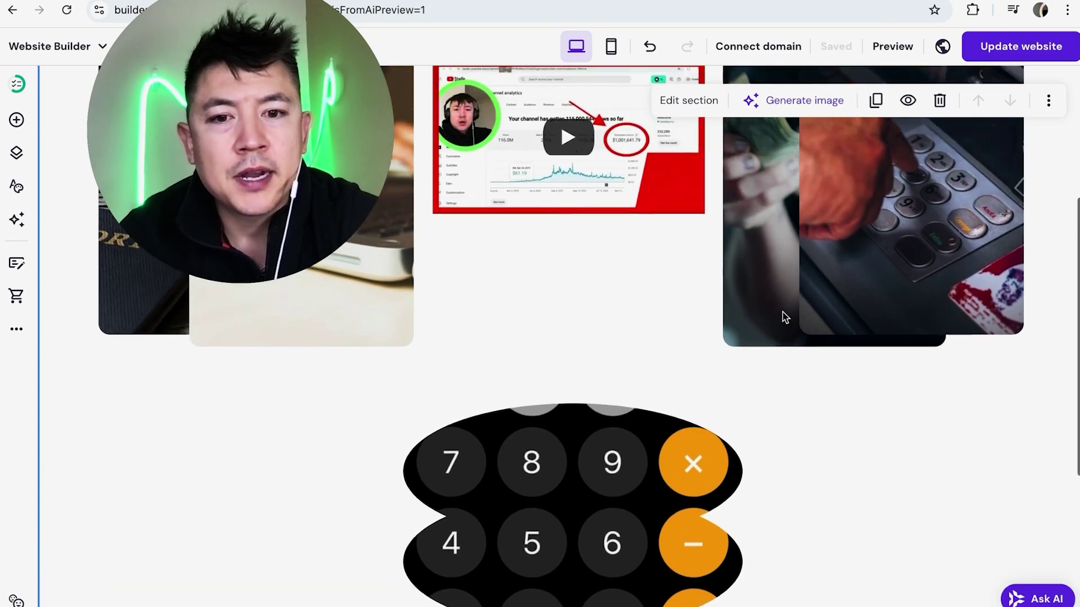